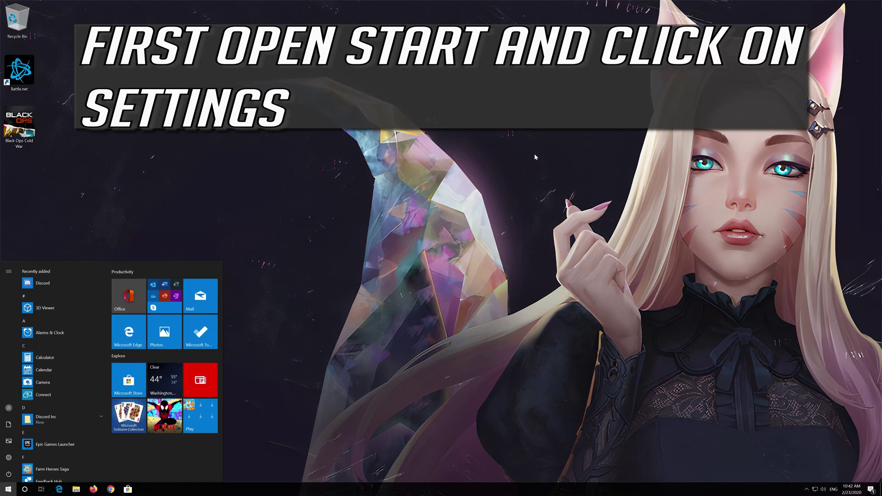
Step: Launch Windows Settings from the Start menu's left rail
mouse_move(8, 460)
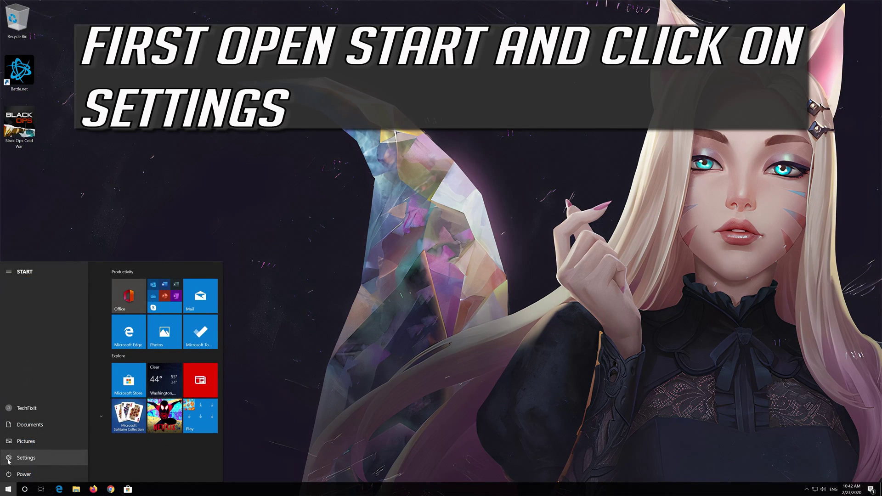
left_click(33, 457)
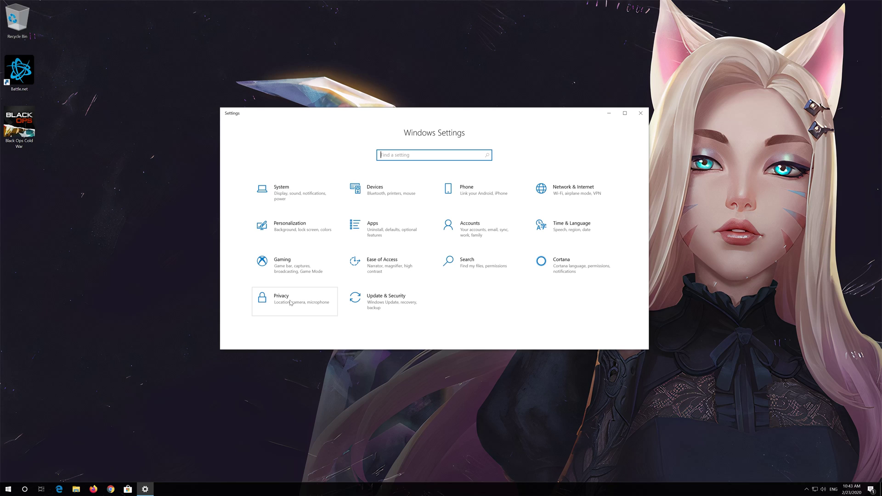
Step: Go to Privacy and open the Microphone page under App permissions
left_click(290, 302)
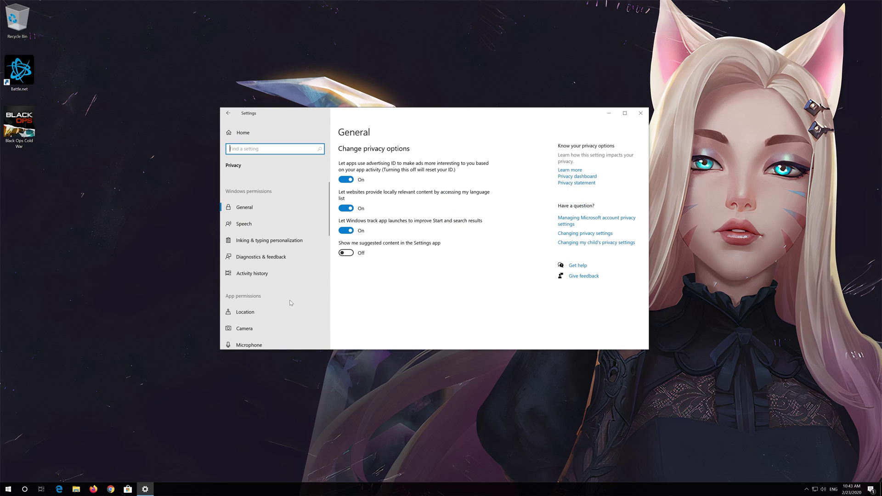
scroll(290, 303, "down", 2)
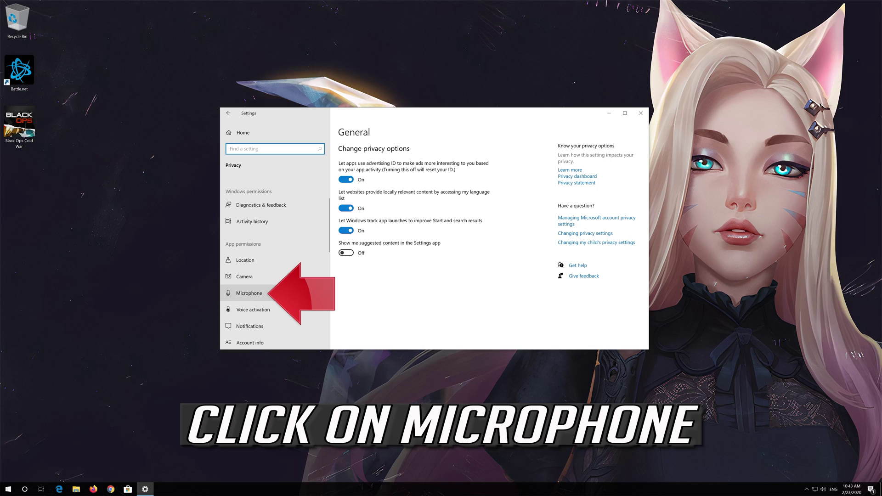
left_click(244, 296)
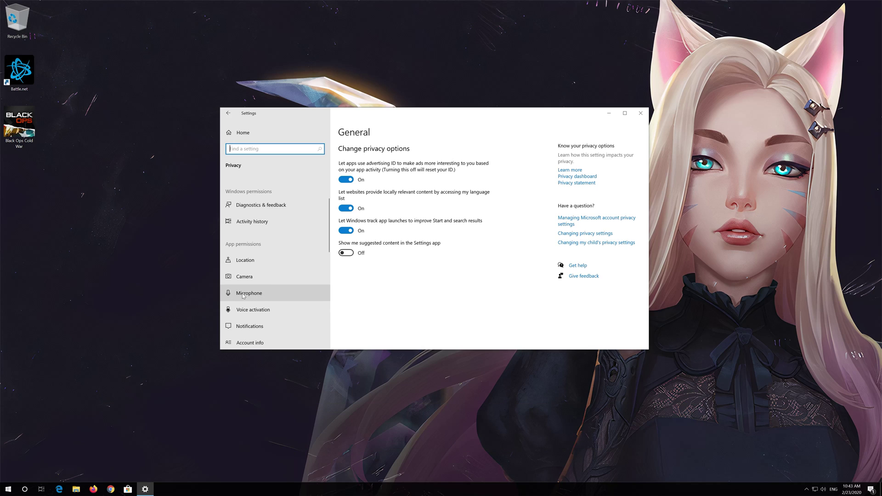
left_click(243, 296)
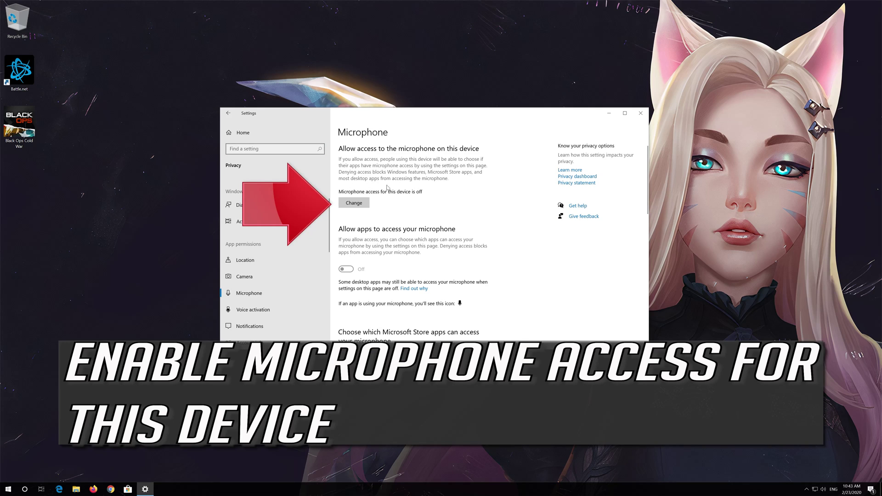
Step: Switch 'Microphone access for this device' On and enable 'Allow apps to access your microphone'
left_click(350, 205)
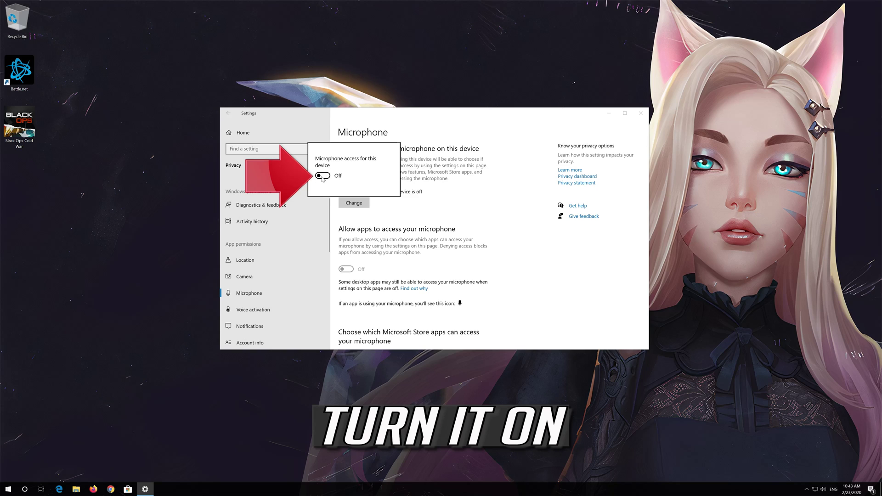
left_click(323, 176)
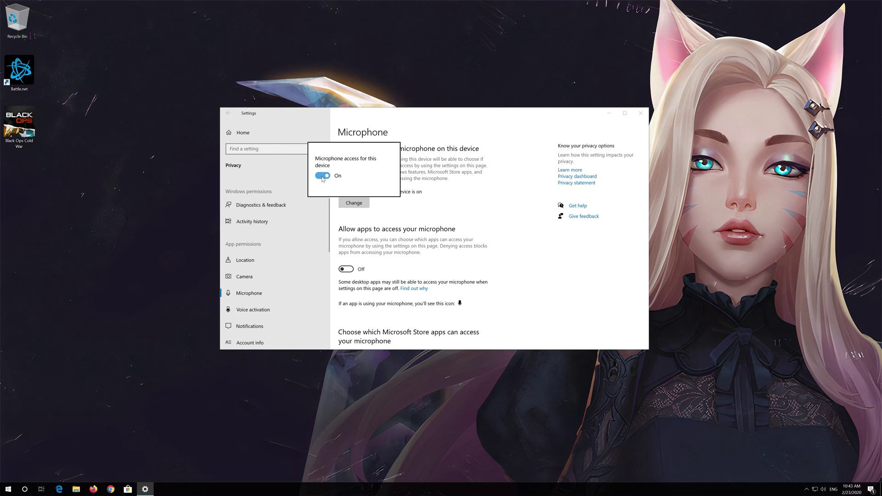
left_click(341, 238)
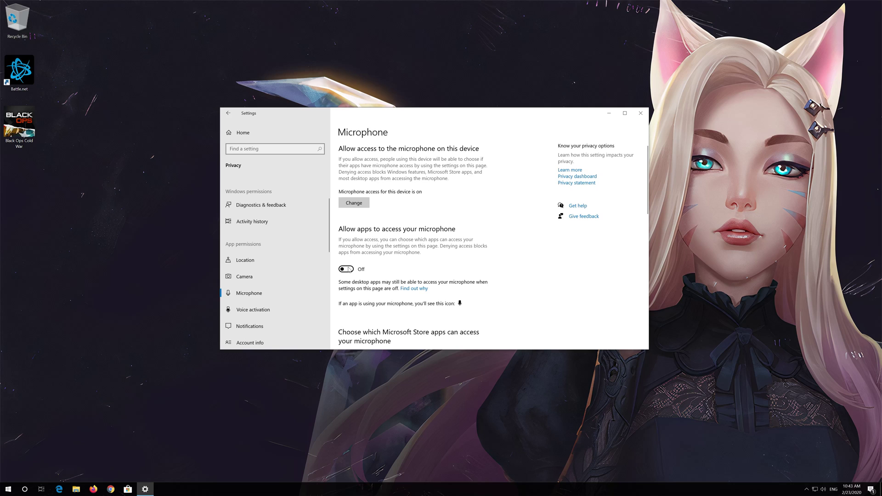
left_click(347, 269)
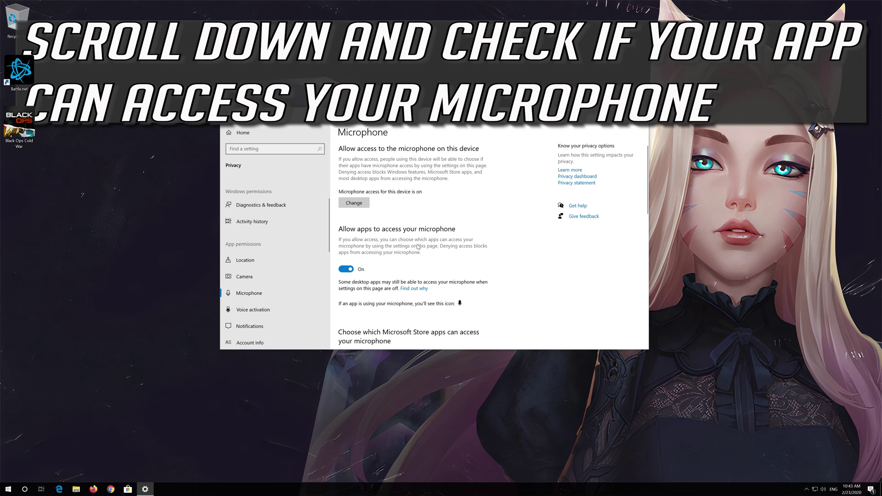
Step: Turn on microphone permission for Skype and Voice Recorder
scroll(417, 248, "down", 2)
scroll(418, 247, "down", 3)
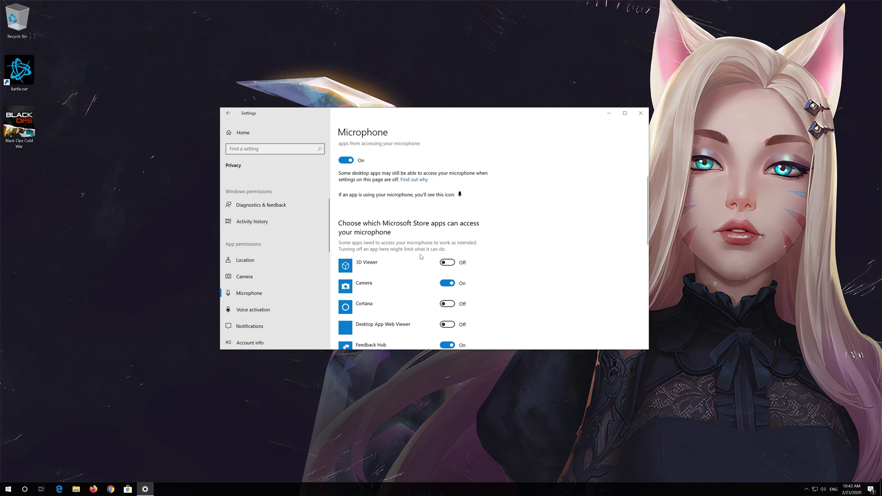
scroll(421, 256, "down", 2)
scroll(421, 256, "down", 8)
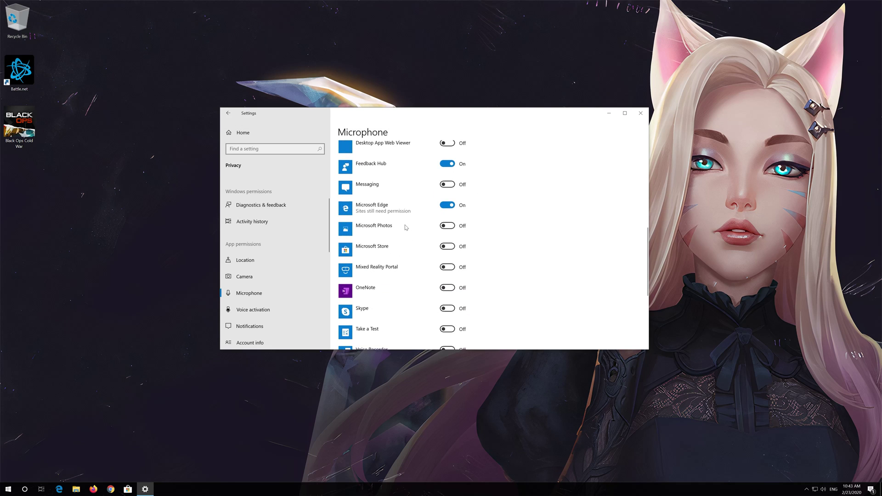
scroll(403, 222, "down", 4)
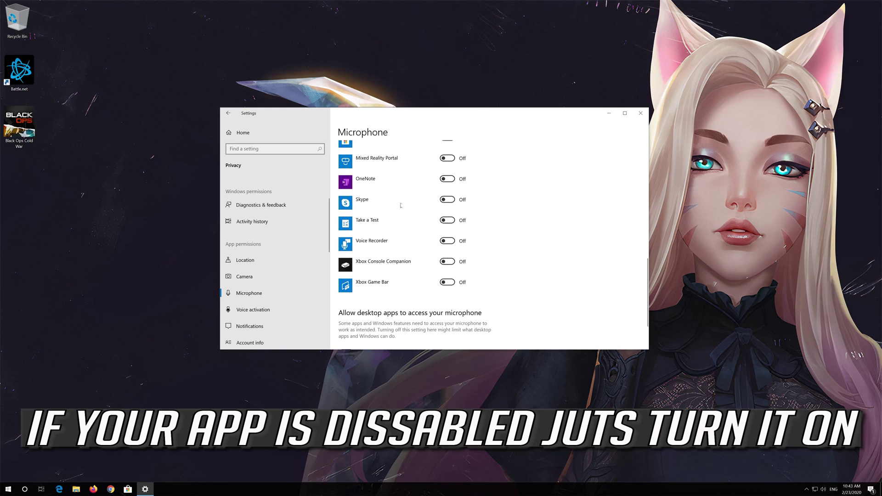
left_click(448, 201)
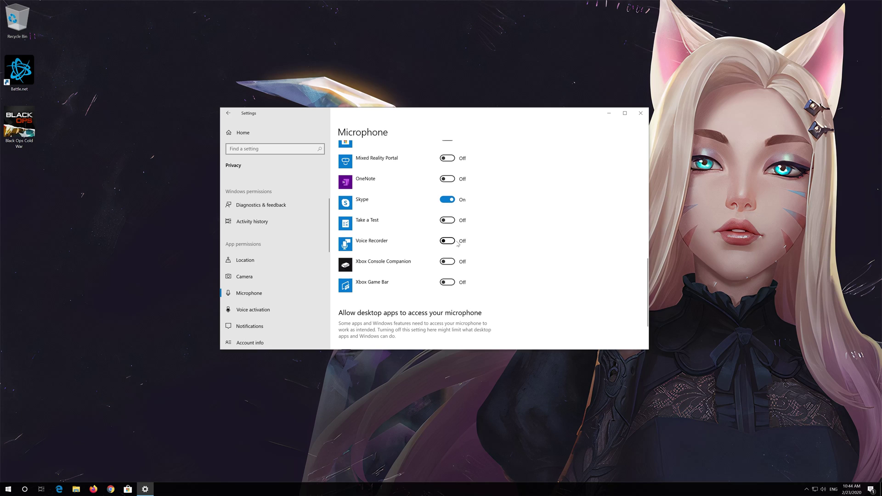
left_click(447, 241)
Step: Turn on 'Allow desktop apps to access your microphone'
scroll(481, 241, "down", 3)
scroll(481, 241, "up", 2)
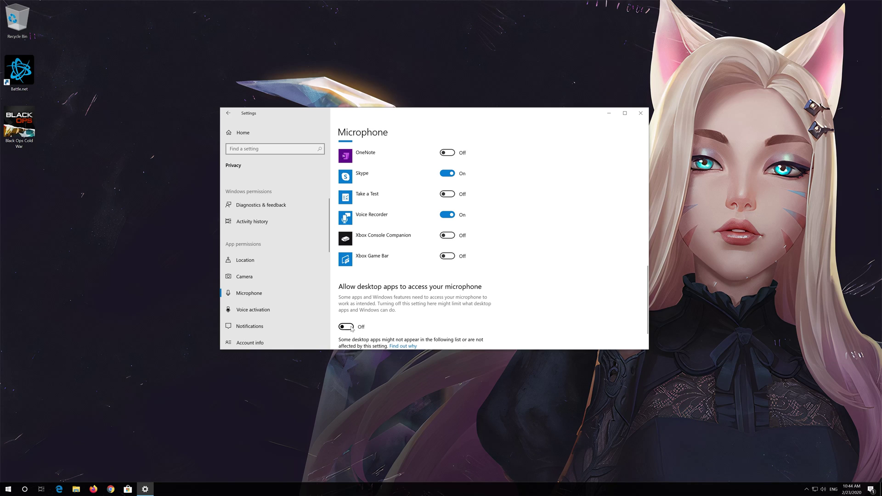
left_click(352, 328)
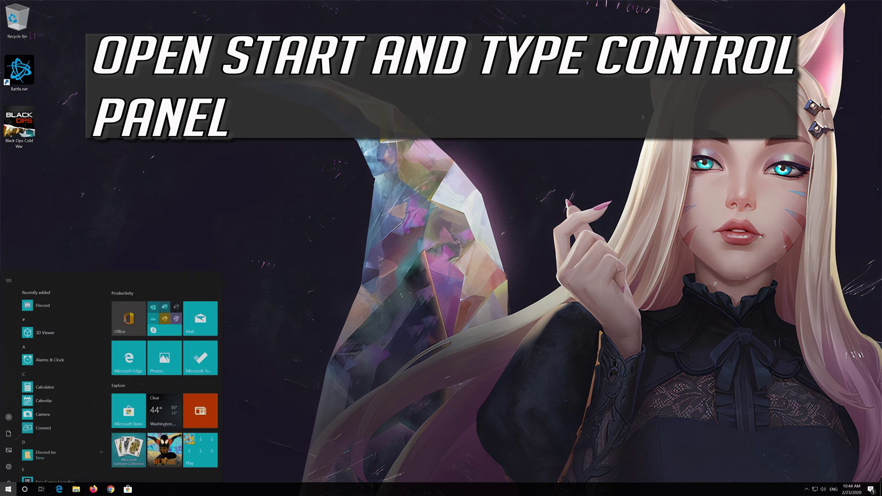
key("super")
key("super")
Step: Search Start for 'control panel' and open the Control Panel best match
type("control panel")
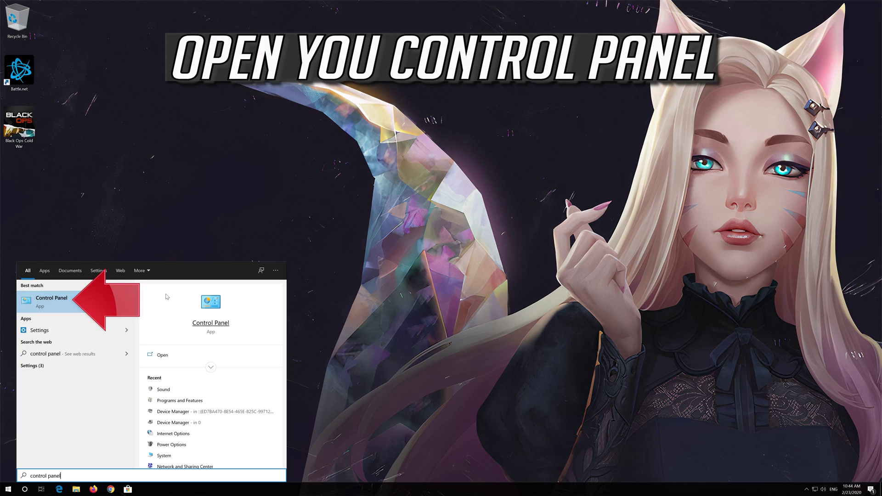
left_click(62, 302)
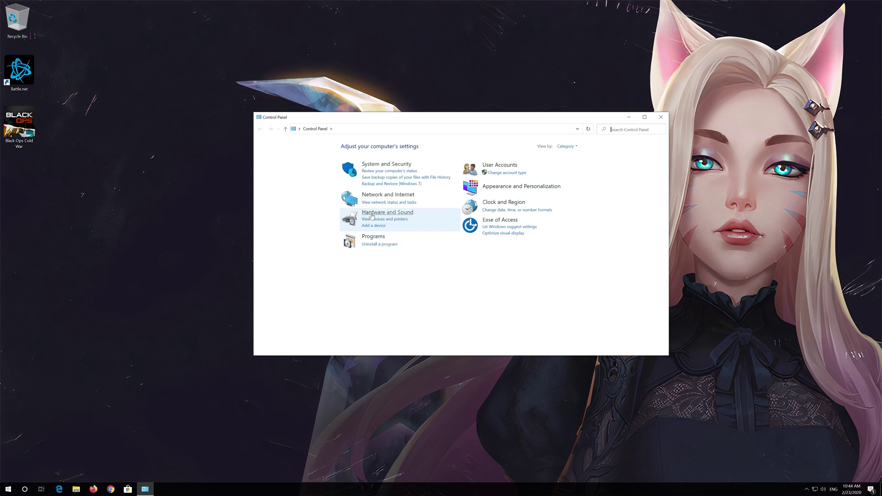
Step: Open the Sound dialog via Hardware and Sound, centre it, and show the Recording tab
left_click(372, 214)
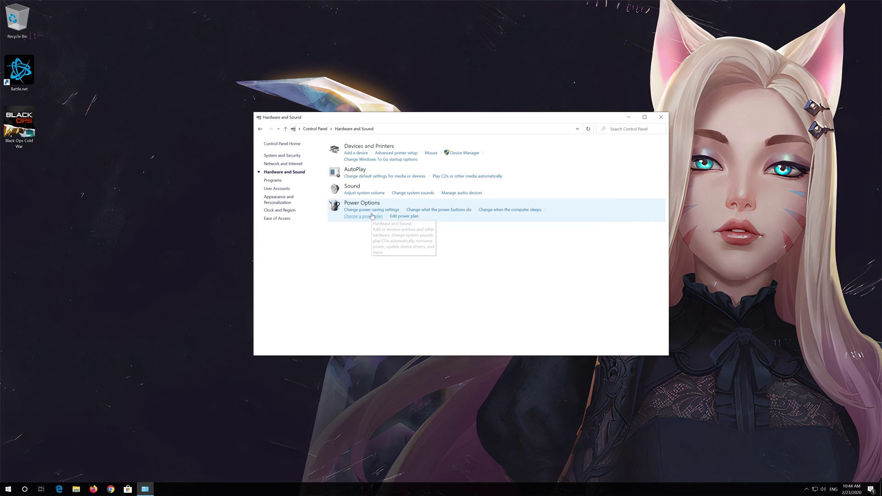
left_click(351, 189)
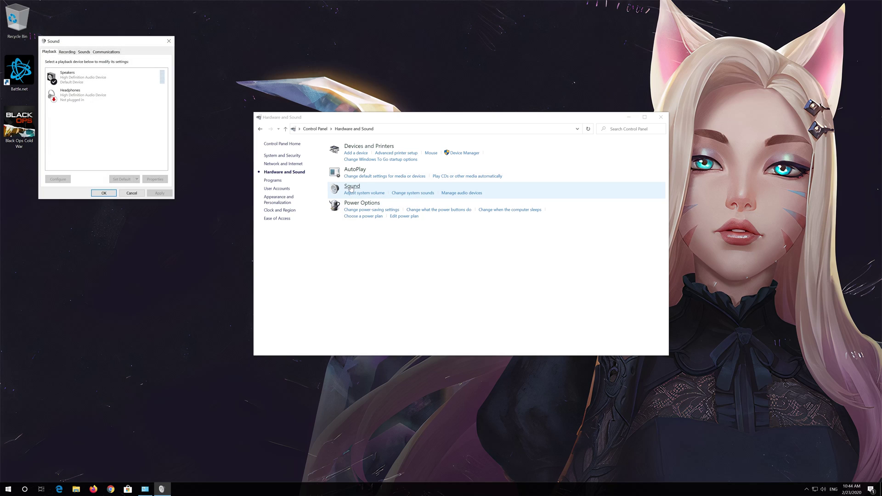
left_click_drag(99, 45, 404, 134)
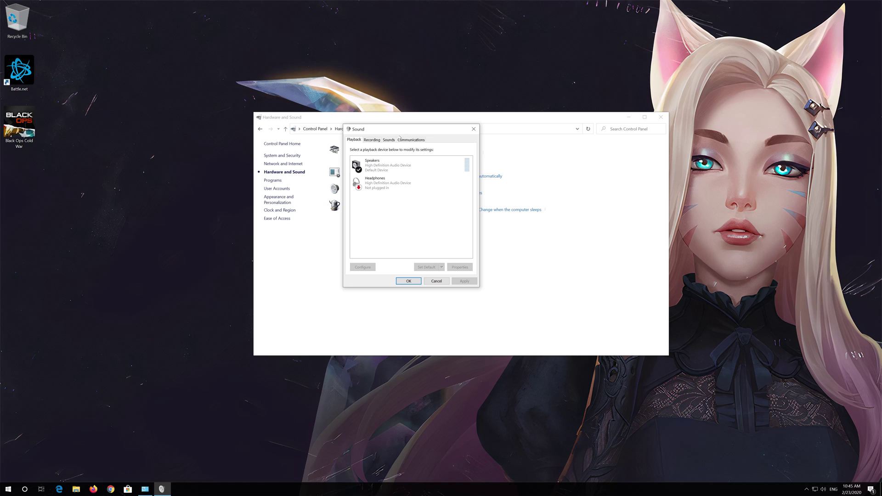
left_click(373, 140)
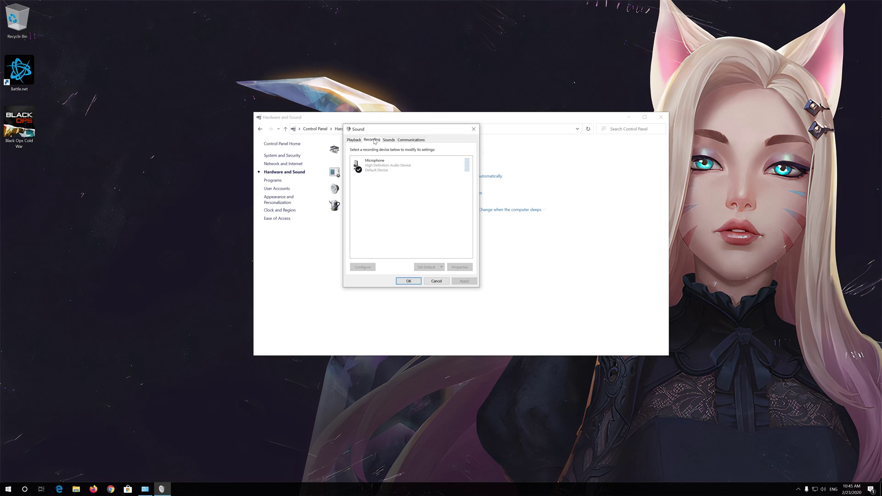
Step: Select the Microphone default device in the Sound dialog's Recording list
left_click(370, 164)
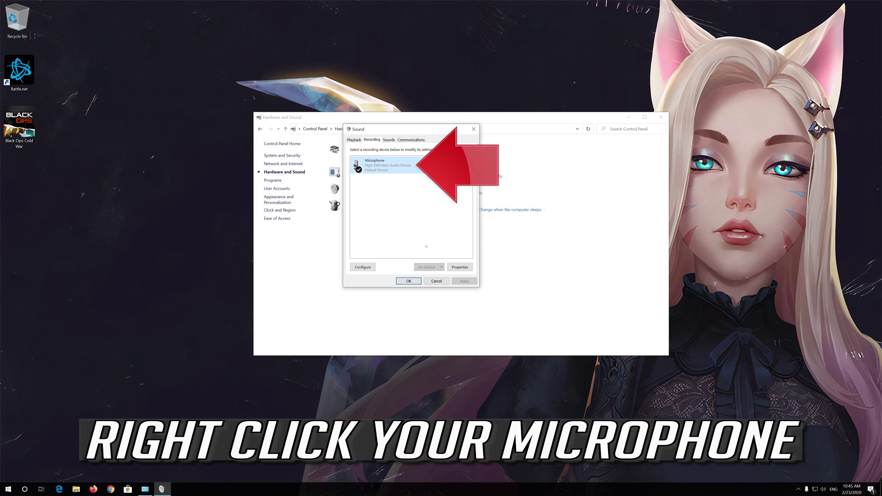
Step: Raise the Microphone level from 7 to 76 in its Properties and confirm both dialogs with OK
right_click(394, 169)
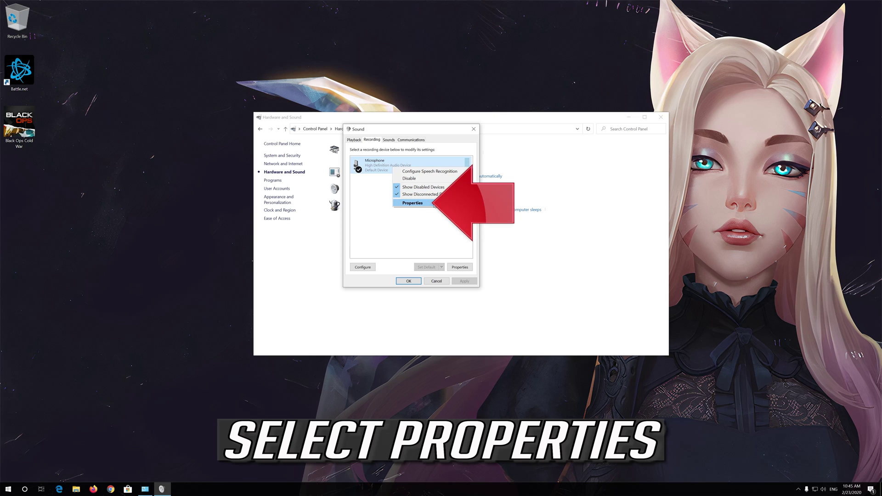
left_click(434, 203)
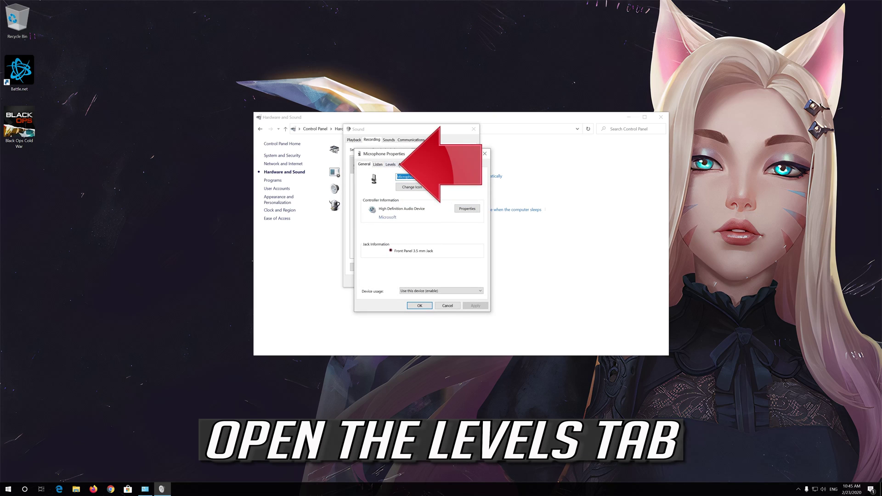
left_click(390, 164)
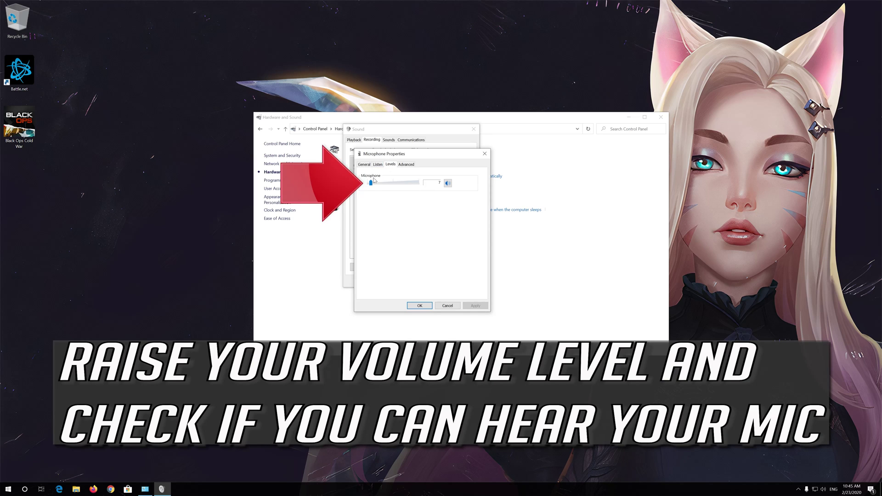
left_click_drag(373, 185, 408, 186)
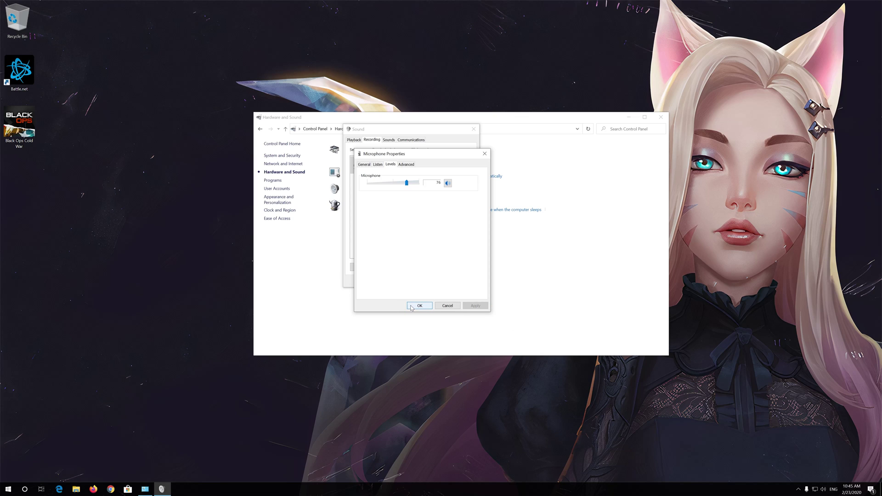
left_click(411, 307)
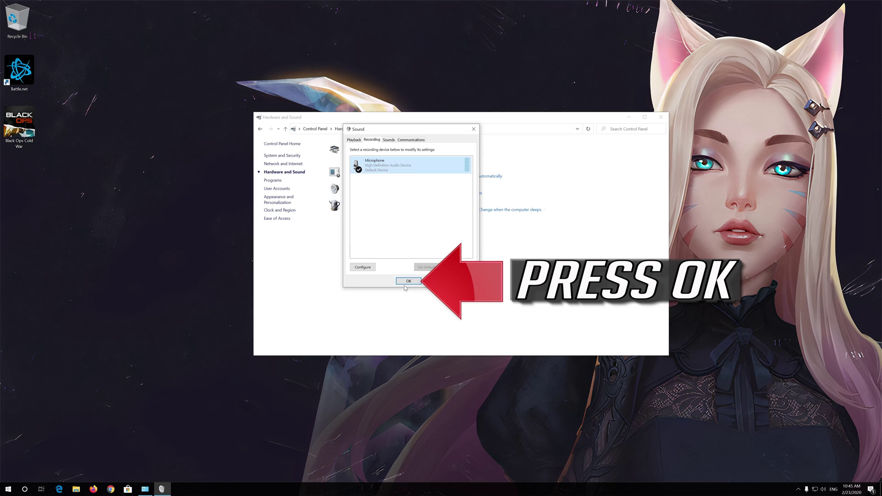
left_click(405, 283)
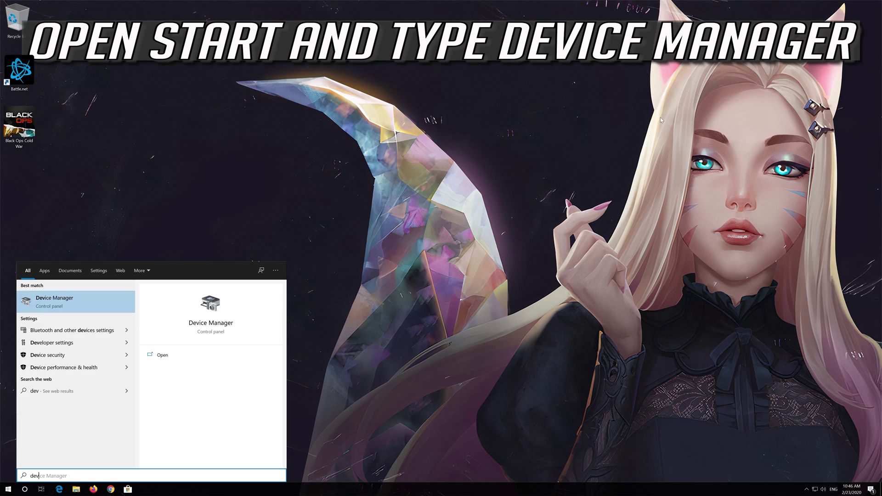
Step: Search Start for 'device manager' and open the Device Manager best match
type("ice manager")
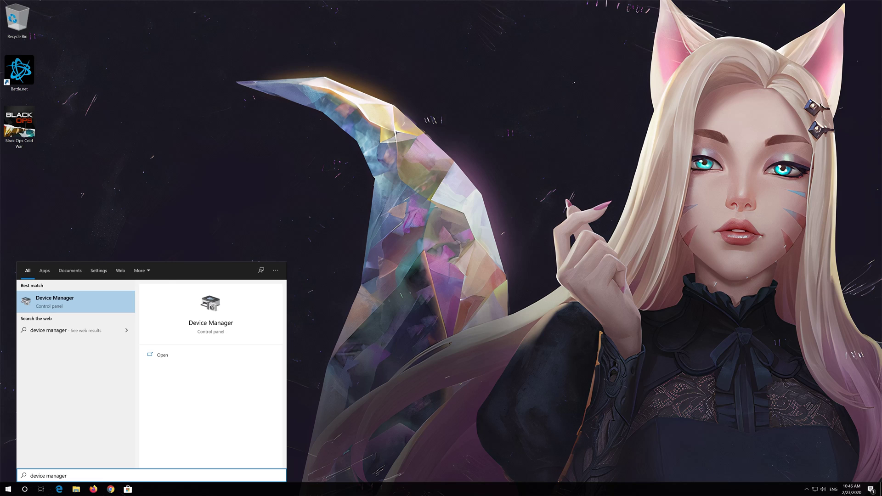
left_click(67, 301)
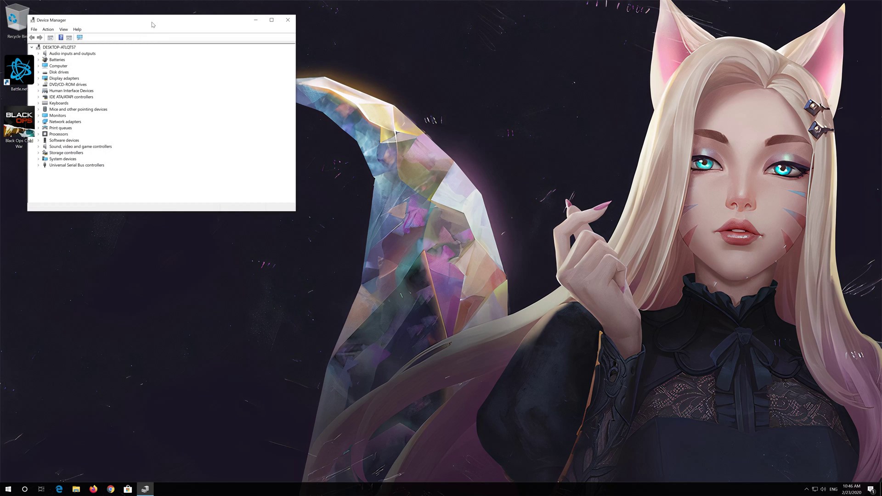
Step: Centre Device Manager and open Properties of Microphone (High Definition Audio Device) under Audio inputs and outputs
left_click_drag(153, 24, 416, 133)
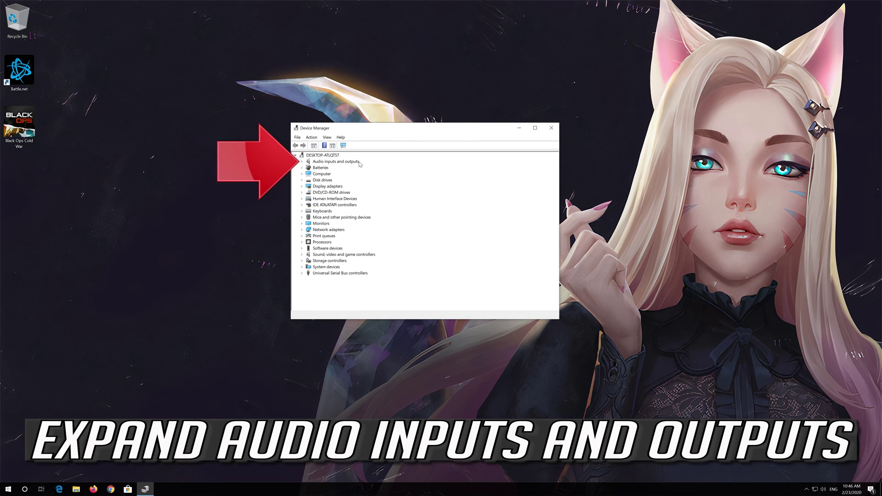
left_click(302, 162)
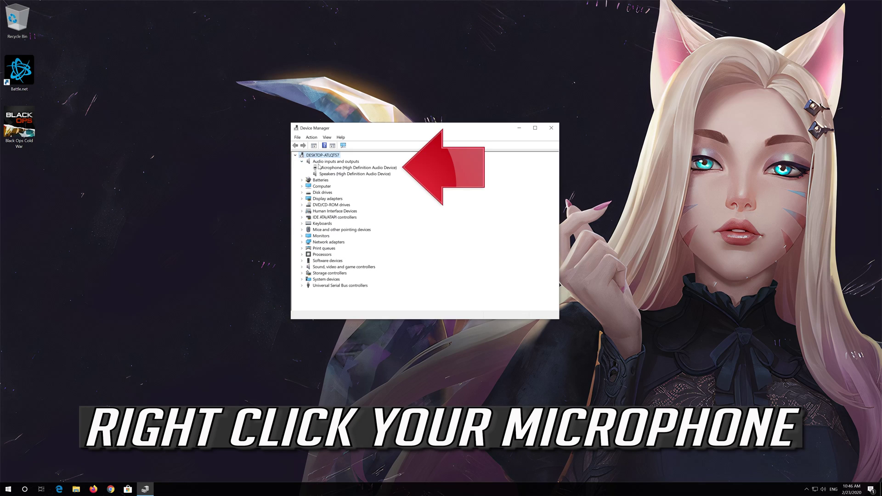
left_click(315, 169)
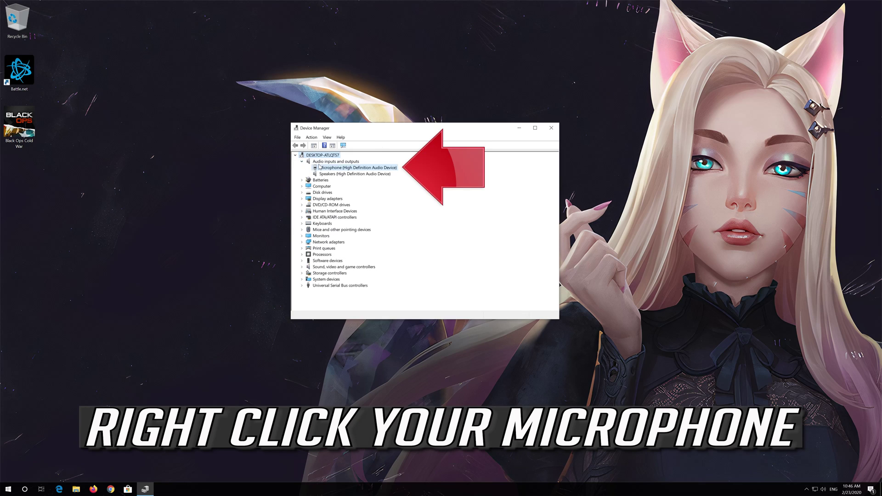
right_click(366, 172)
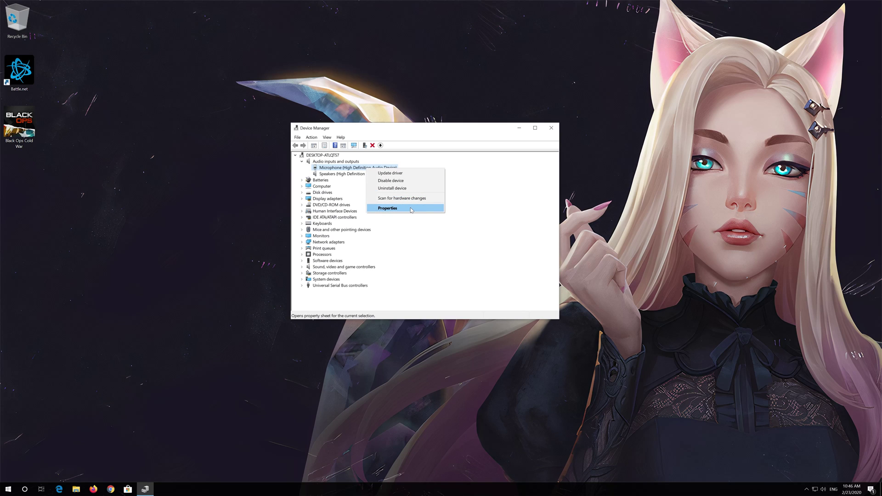
left_click(387, 208)
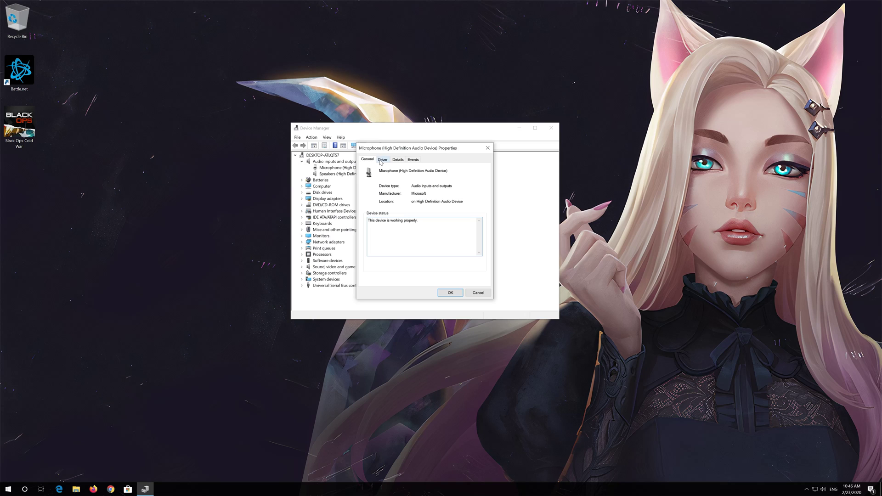
Step: Run an automatic driver search for the Microphone; it reports the best driver is already installed
left_click(381, 160)
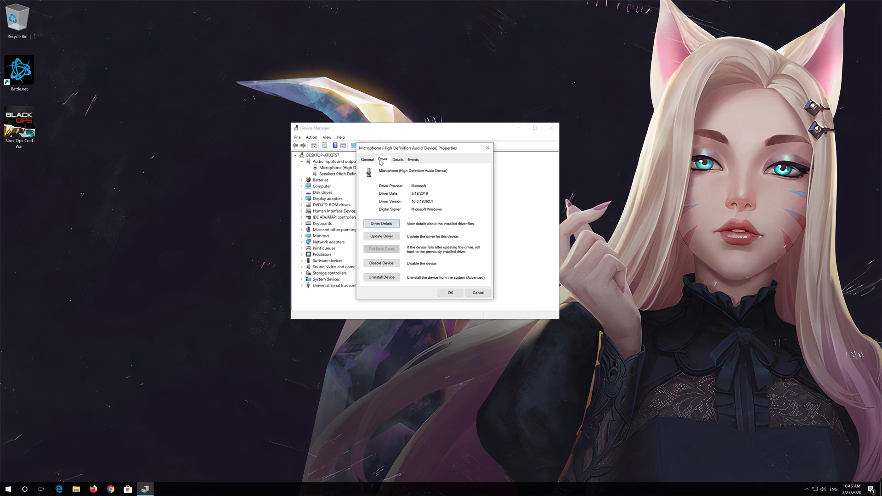
left_click(379, 238)
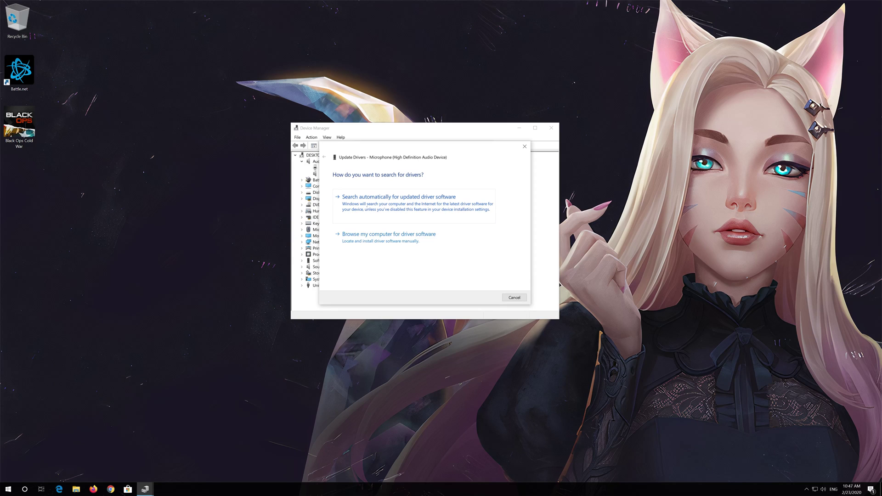
left_click(363, 205)
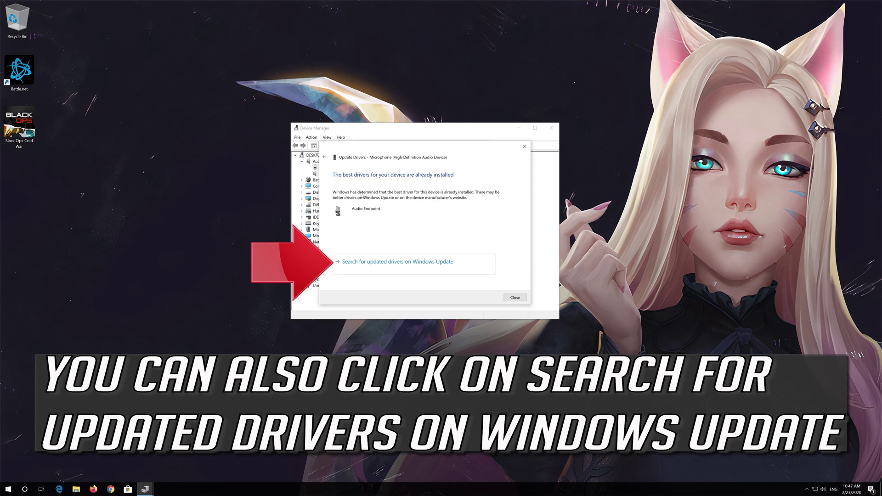
Step: Start a check for new updates in Settings > Windows Update
left_click(368, 262)
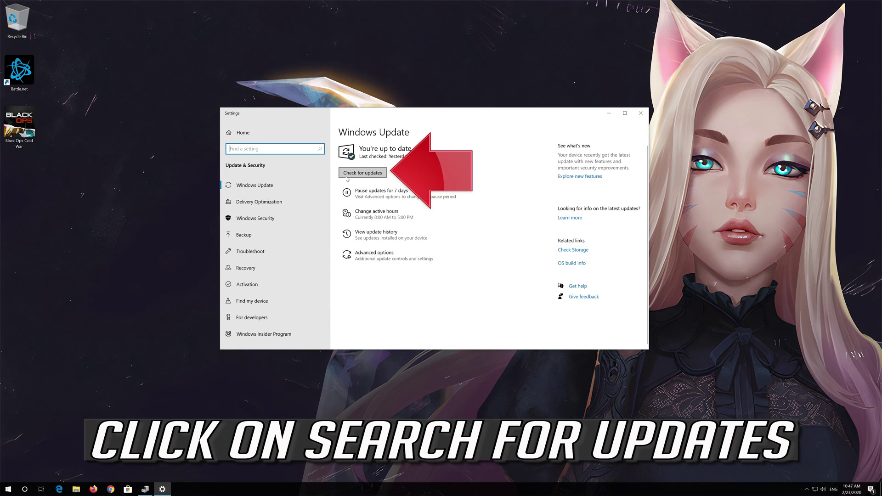
left_click(373, 174)
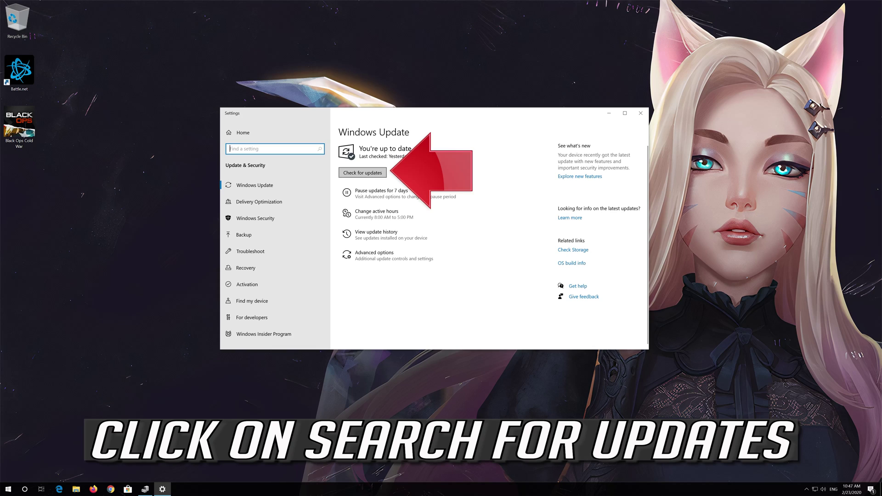
left_click(368, 174)
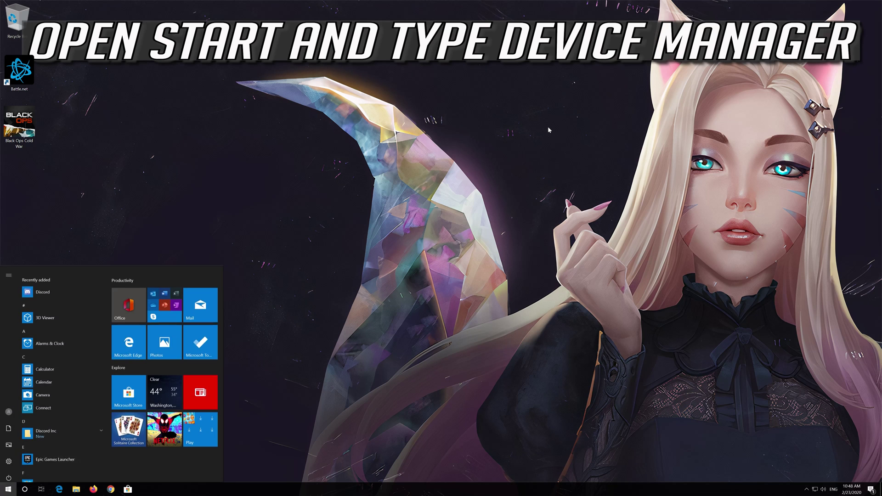
Step: Search 'device manager' from Start and launch Device Manager
type("device man")
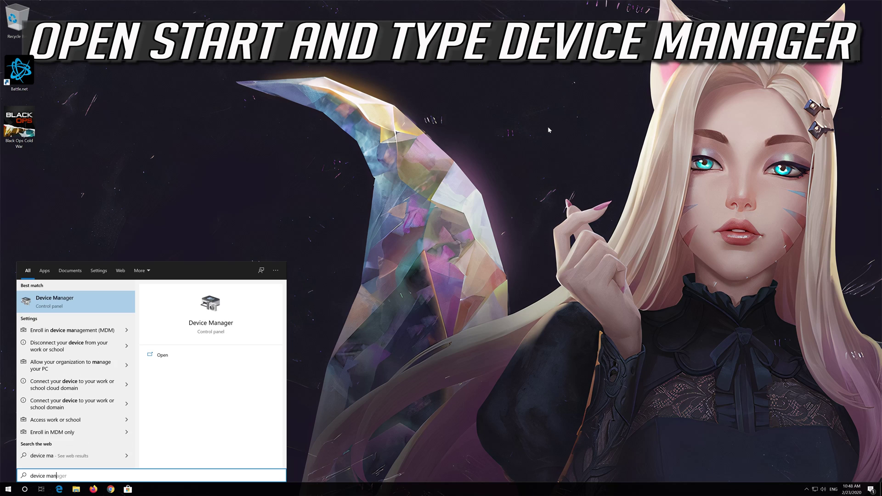
type("ager")
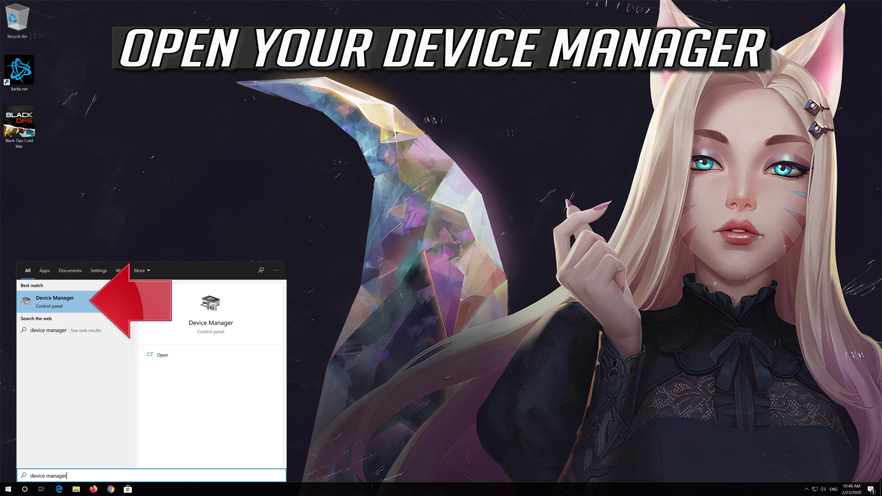
left_click(68, 301)
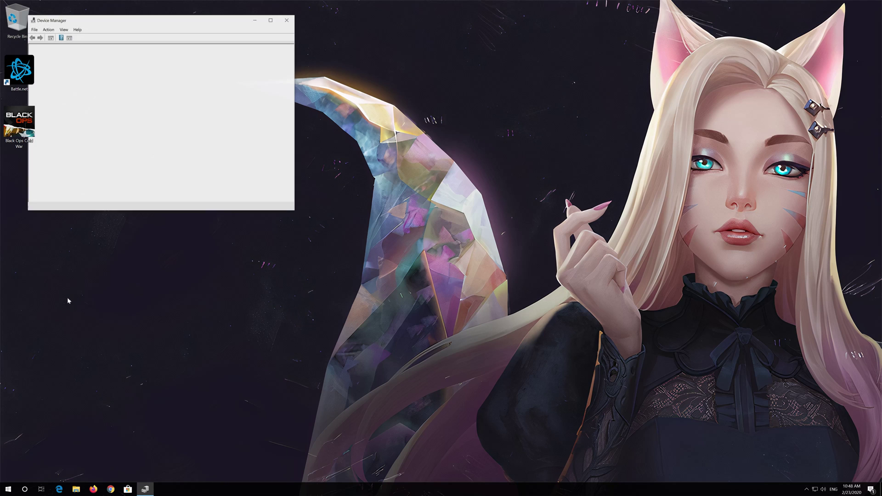
Step: On the Driver tab of the Microphone (High Definition Audio Device) properties, choose Uninstall Device
left_click_drag(151, 22, 433, 122)
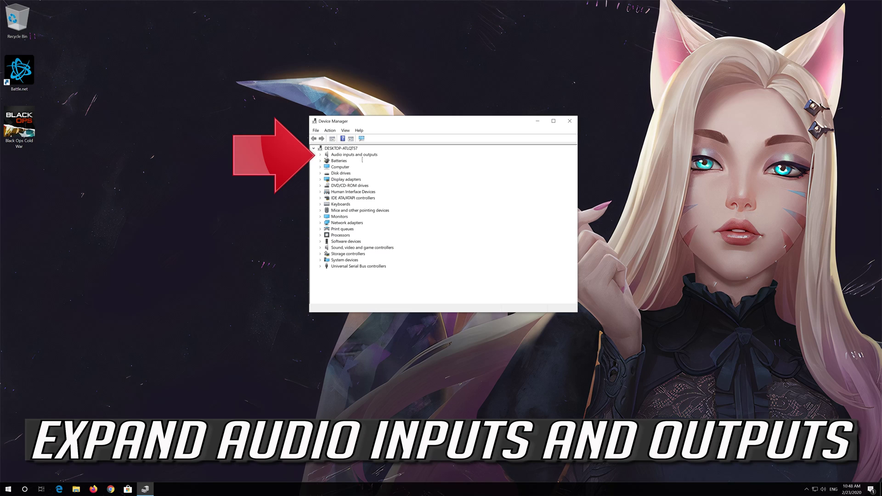
left_click(320, 154)
left_click(337, 161)
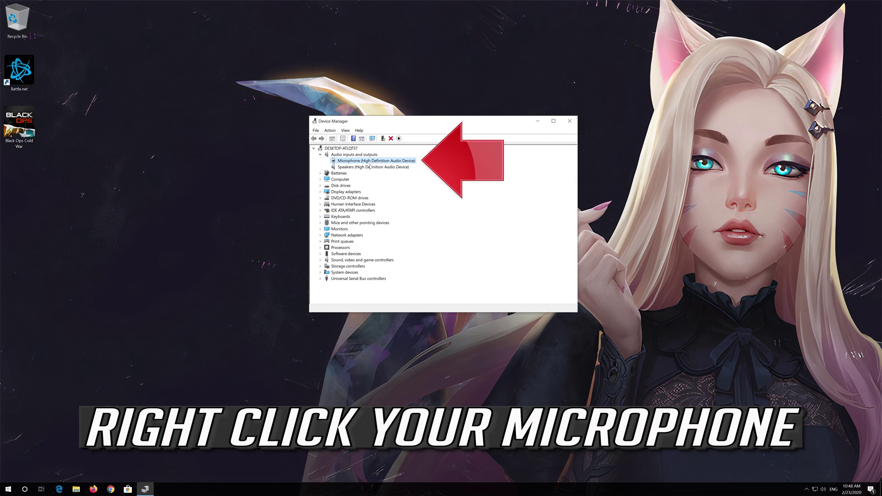
right_click(386, 164)
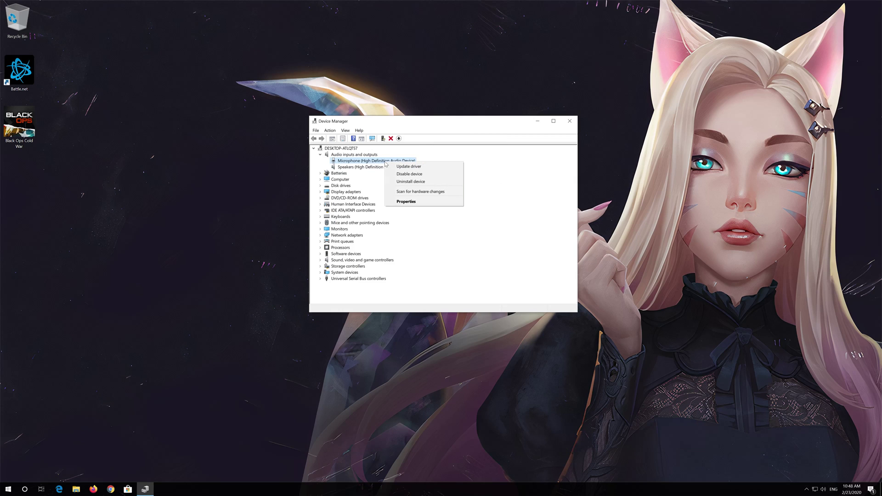
left_click(427, 204)
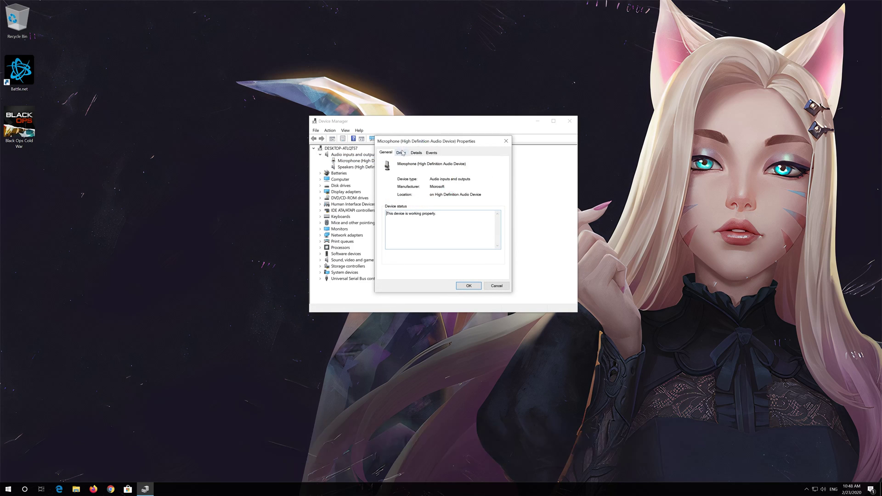
left_click(403, 153)
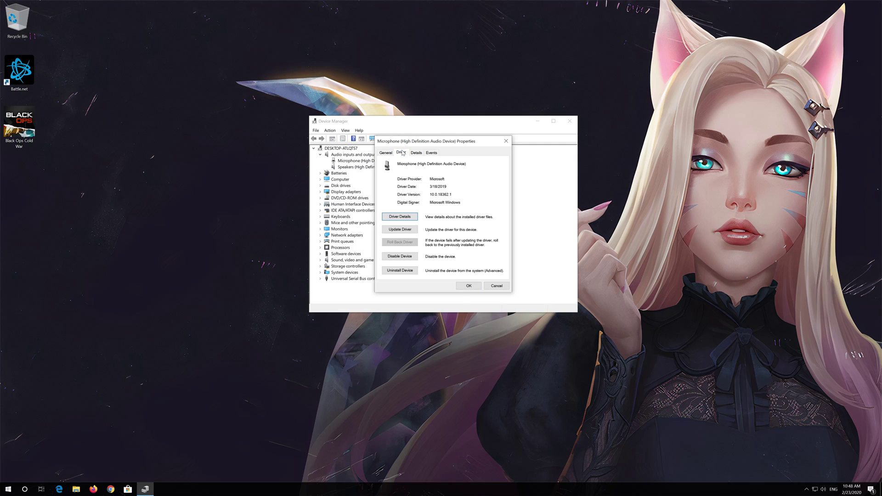
left_click(395, 271)
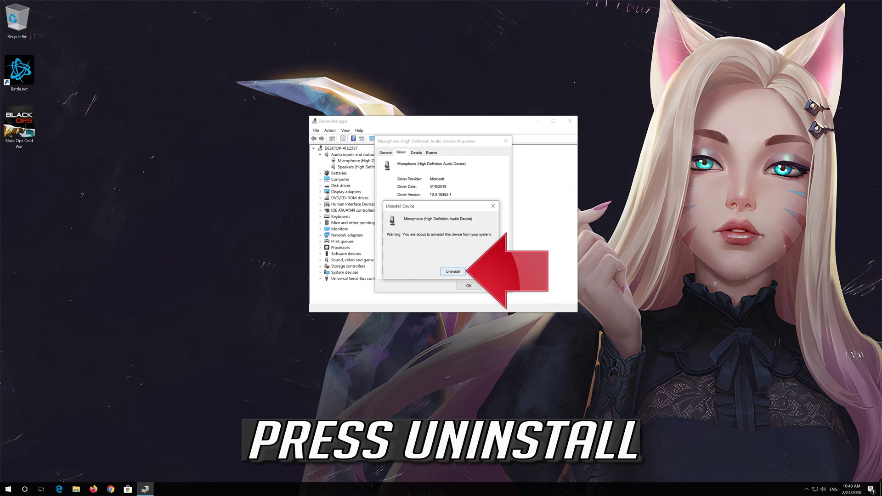
Step: Confirm removing the Microphone (High Definition Audio Device) in the uninstall dialog
left_click(454, 273)
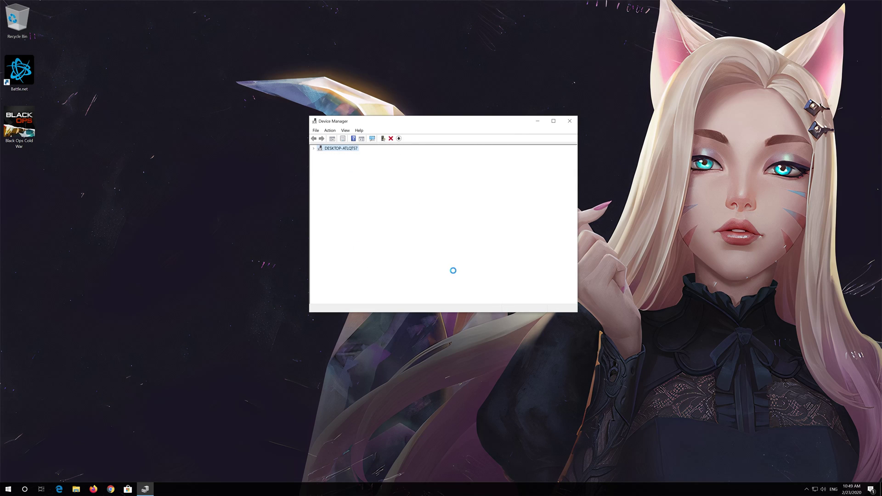